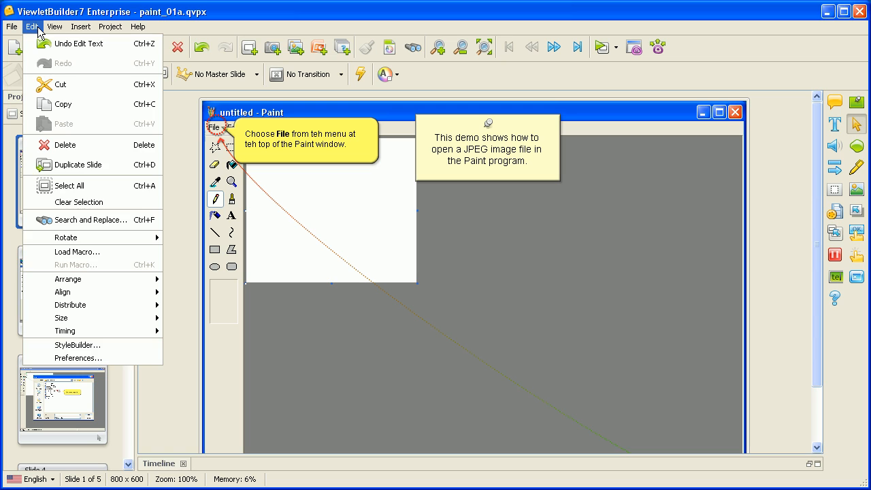
# Step: Set the spell checker dictionary to English (United States) in the preferences
pyautogui.click(105, 358)
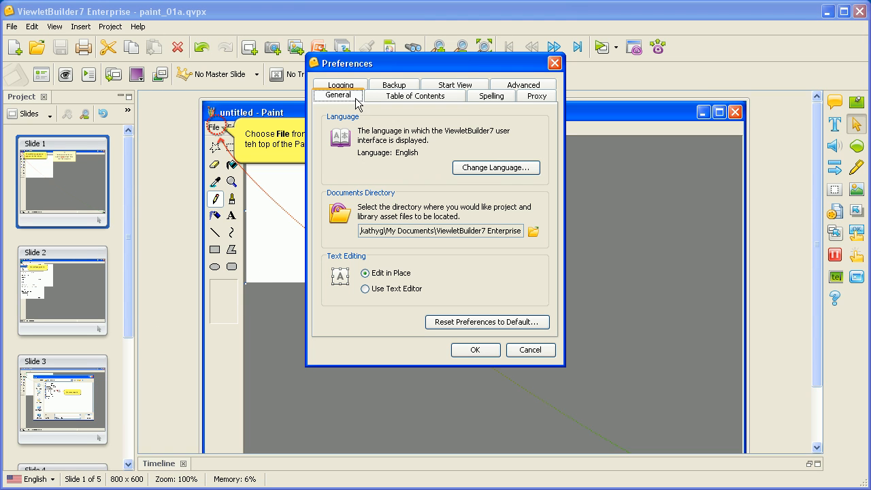
pyautogui.click(513, 100)
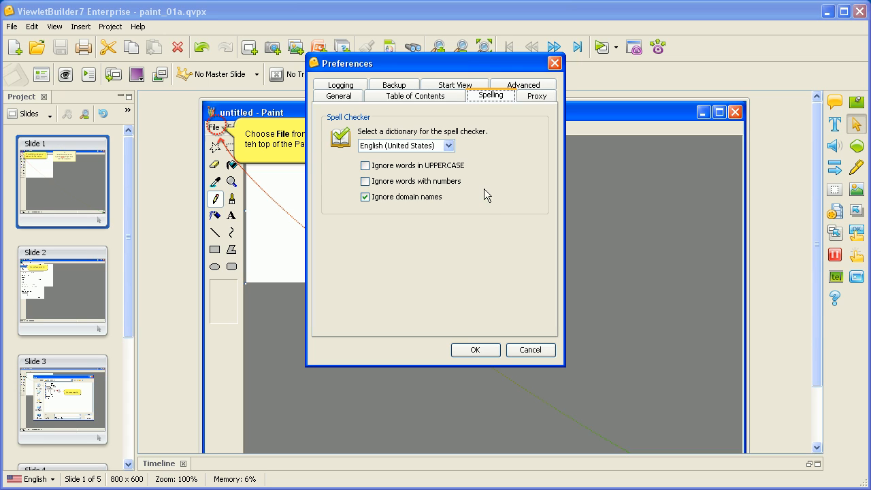
pyautogui.click(449, 146)
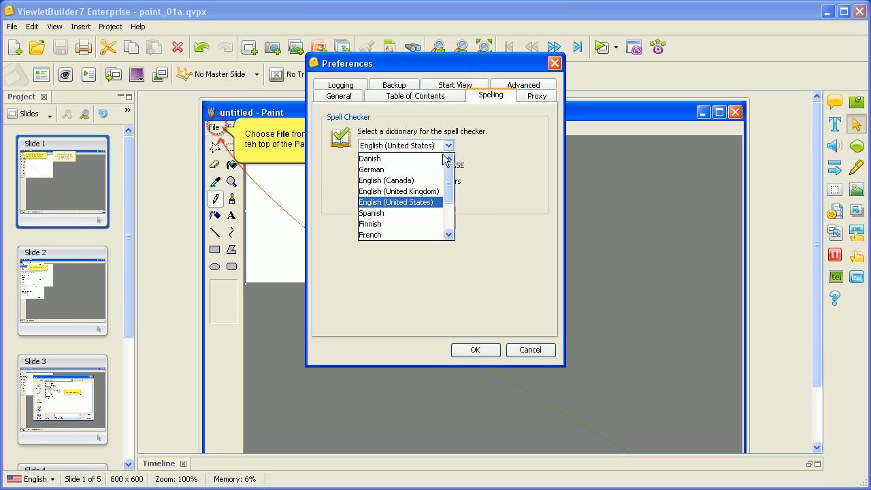
pyautogui.click(436, 202)
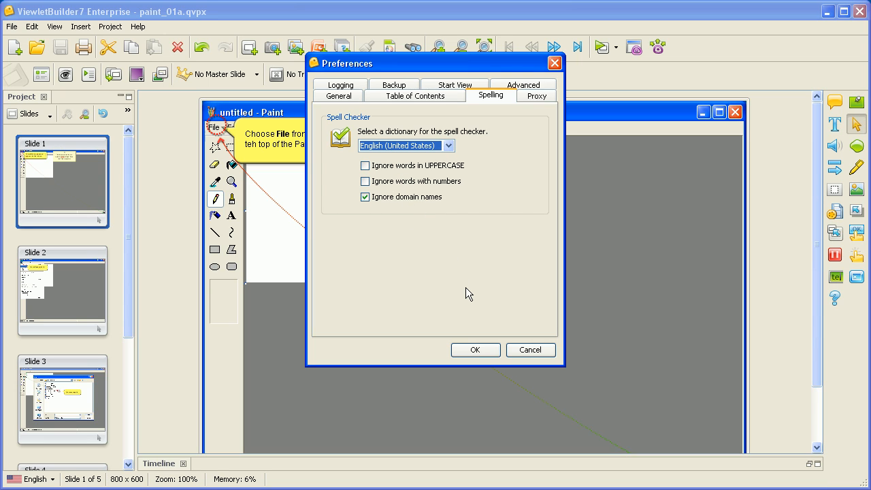
pyautogui.click(491, 351)
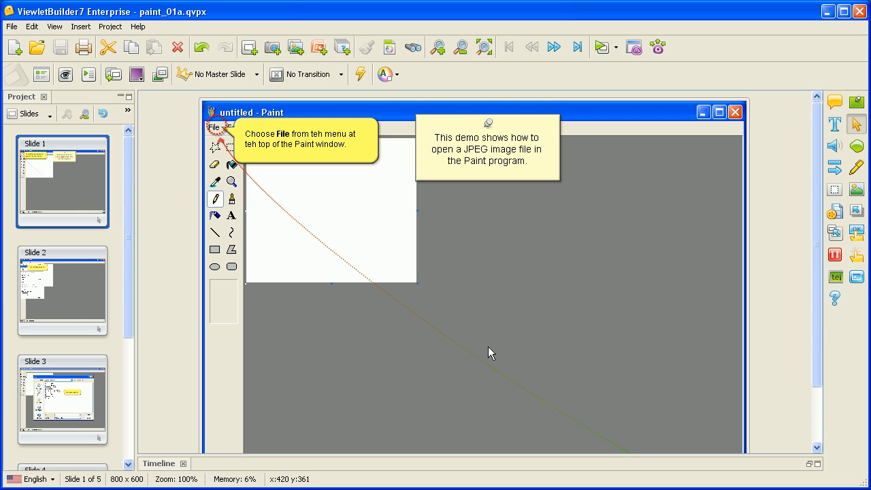
# Step: Turn on the display of spelling mistakes and replace every "teh" with "the" from the yellow balloon on slide 1
pyautogui.click(55, 27)
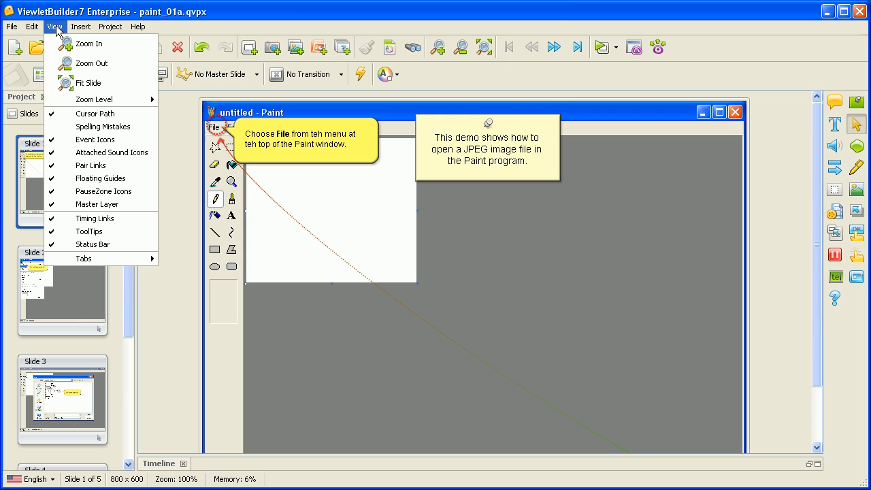
pyautogui.click(59, 129)
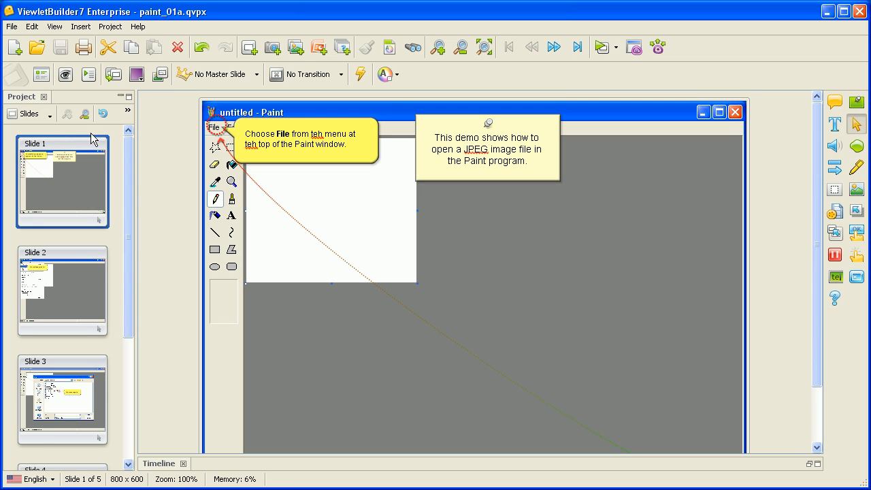
pyautogui.doubleClick(318, 148)
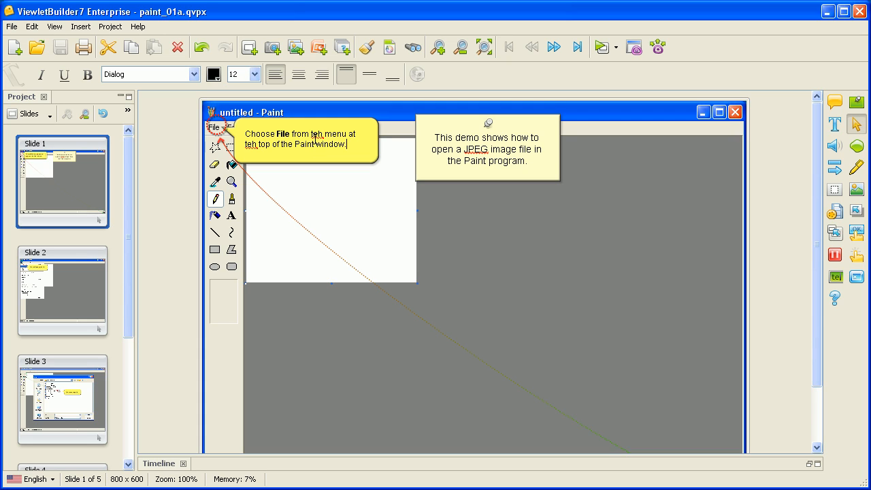
pyautogui.rightClick(317, 135)
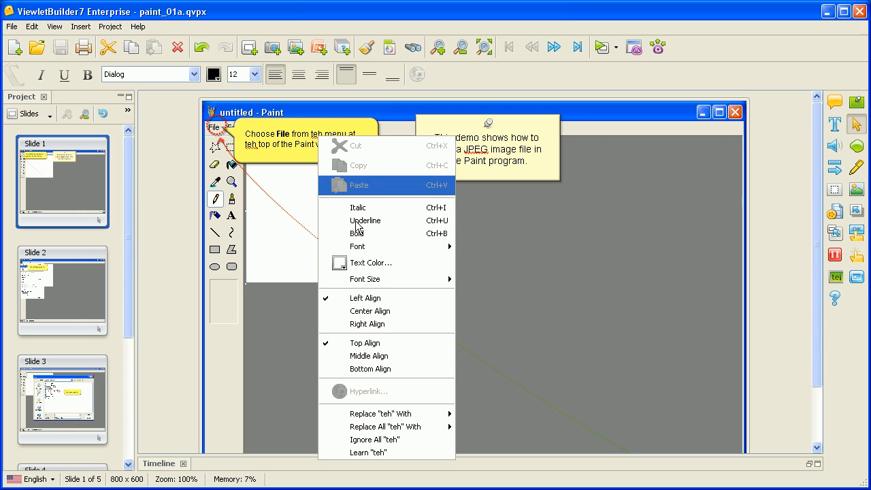
pyautogui.moveTo(408, 415)
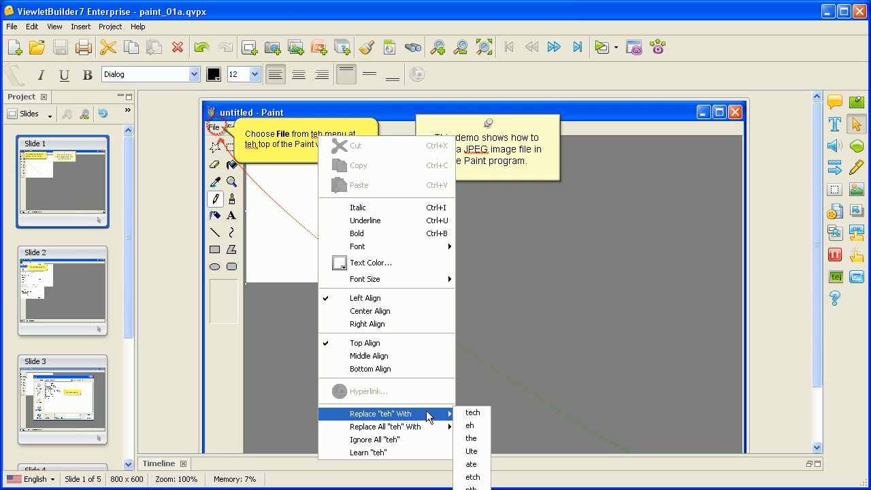
pyautogui.moveTo(427, 433)
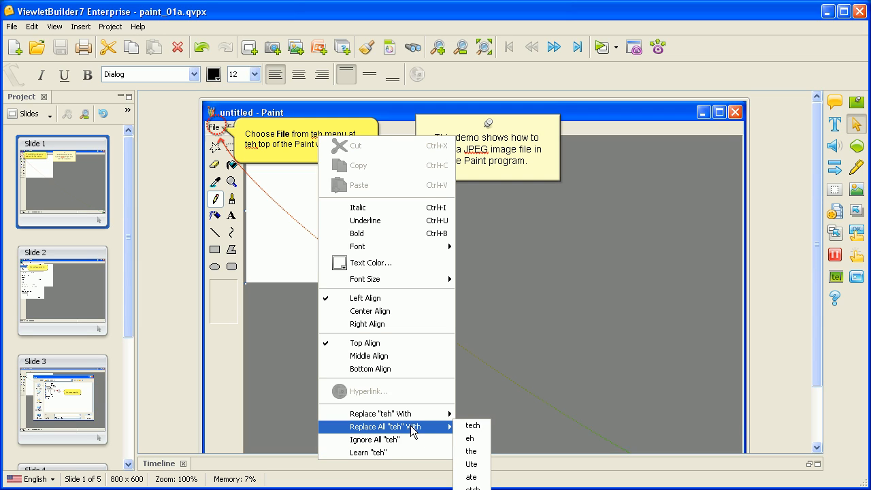
pyautogui.click(471, 452)
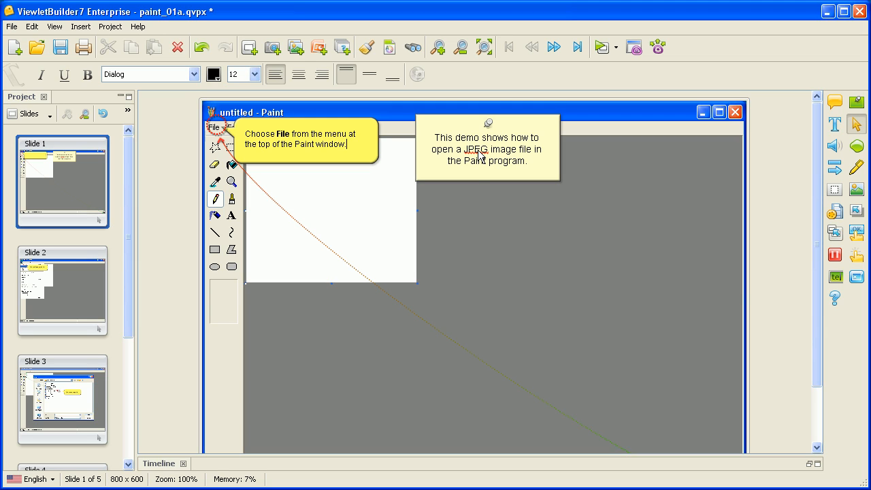
# Step: Teach the spell checker the word "JPEG" from the note on slide 1
pyautogui.click(479, 155)
pyautogui.rightClick(477, 148)
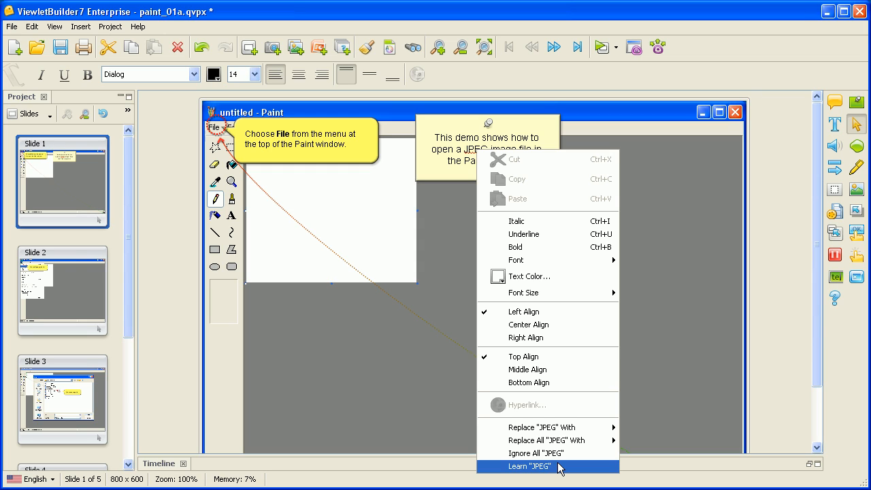
pyautogui.click(530, 466)
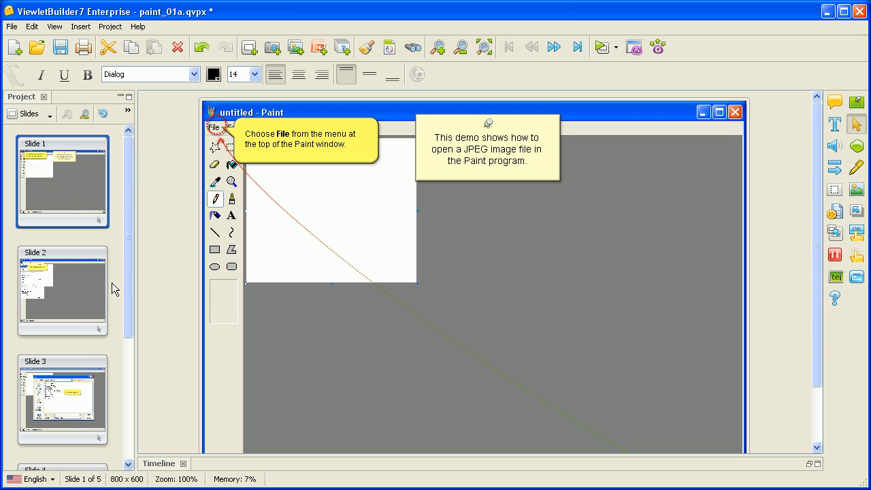
# Step: Replace the misspelled "frm" with the suggestion "from" in the yellow balloon on slide 2
pyautogui.click(85, 284)
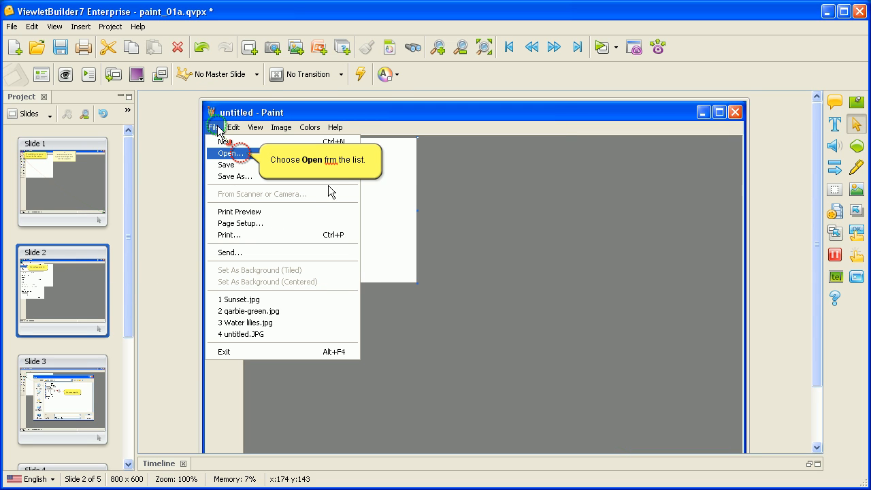
pyautogui.click(334, 176)
pyautogui.click(333, 167)
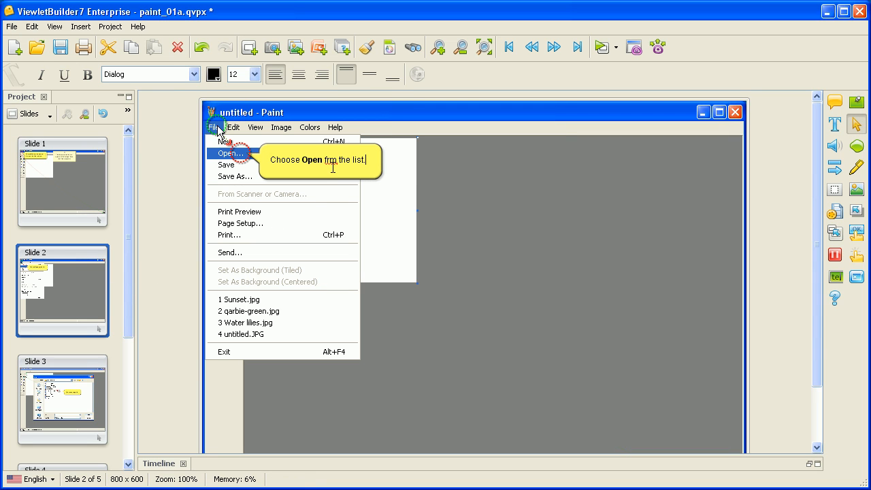
pyautogui.write('.')
pyautogui.rightClick(331, 161)
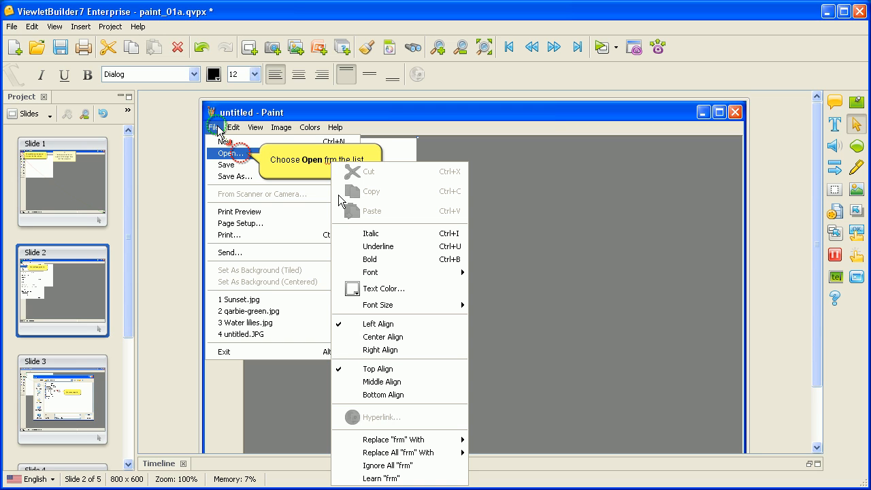
pyautogui.moveTo(399, 443)
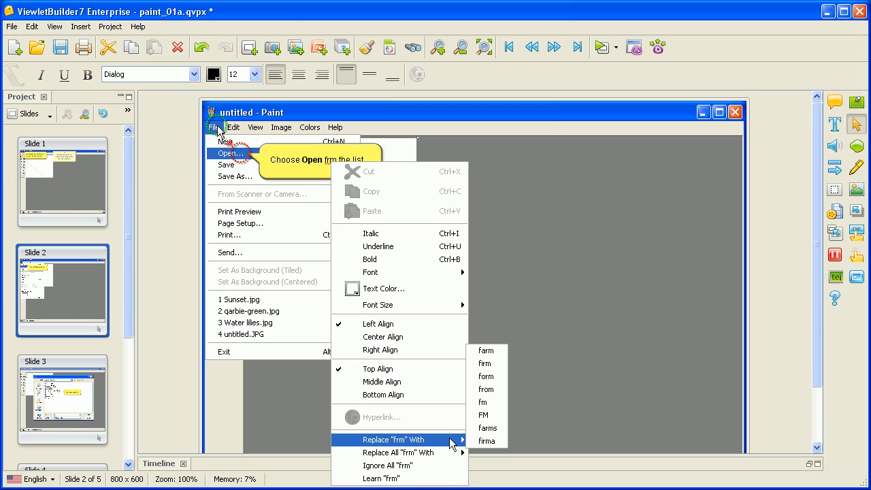
pyautogui.click(497, 391)
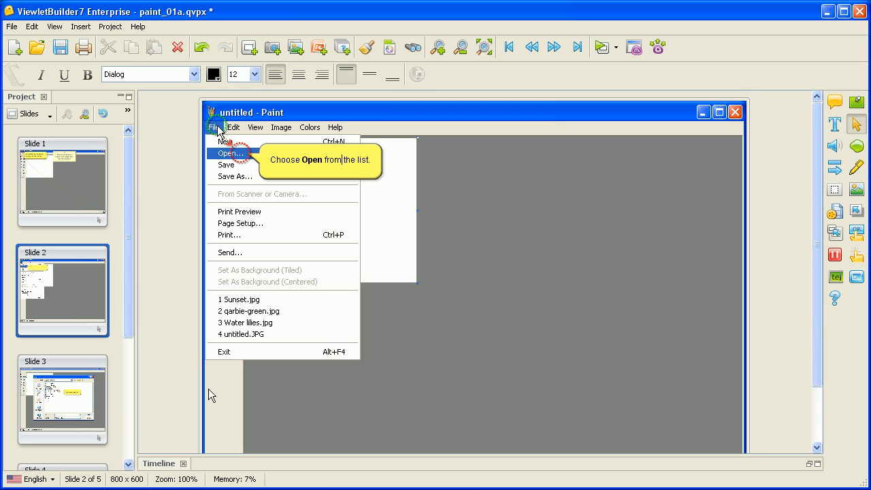
# Step: Correct "imge" to "image" in the yellow balloon on slide 3
pyautogui.click(85, 403)
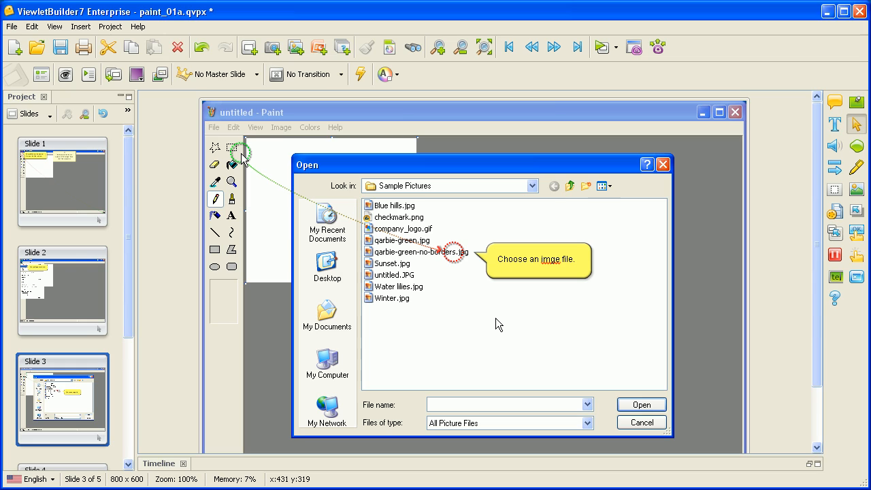
pyautogui.doubleClick(555, 262)
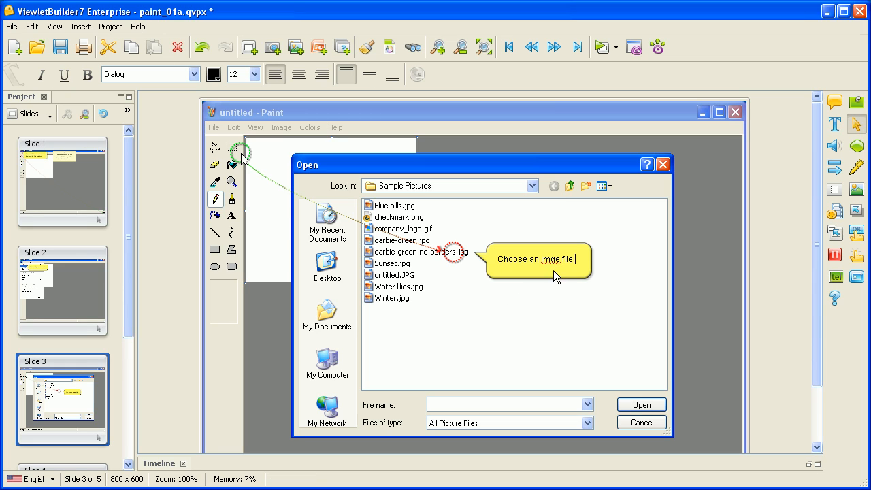
pyautogui.write('.')
pyautogui.write('a')
pyautogui.click(563, 295)
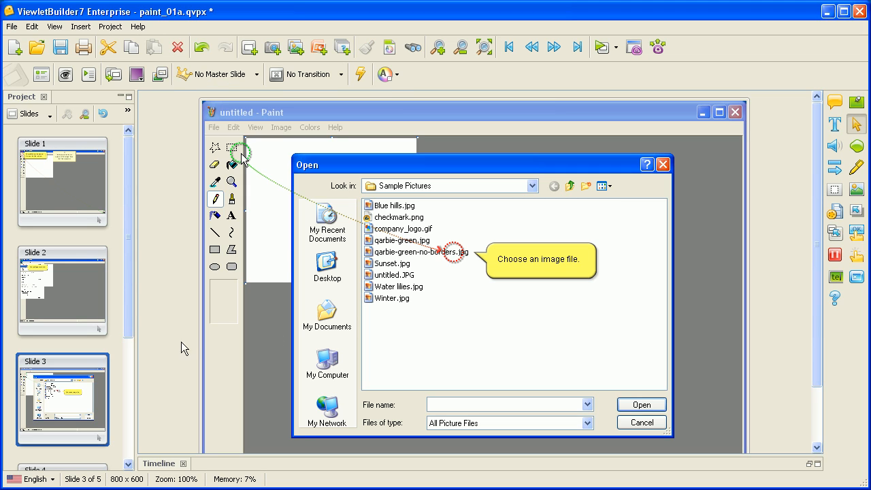
# Step: Check slides 4 and 5 for spelling mistakes and review the balloon wording on slides 1 to 3
pyautogui.moveTo(129, 317); pyautogui.dragTo(129, 422)
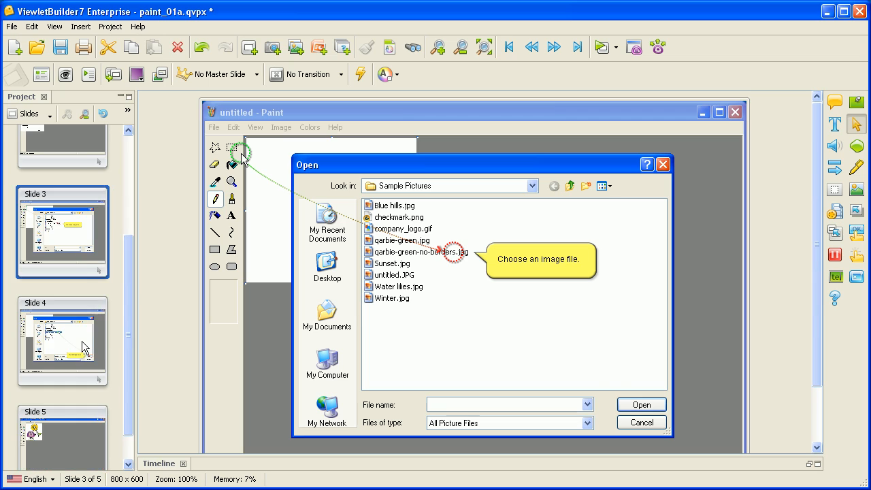
pyautogui.click(83, 343)
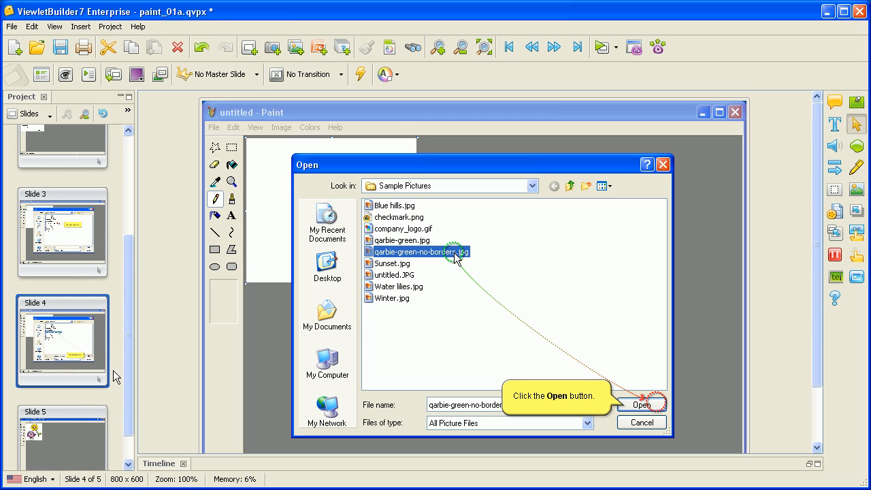
pyautogui.scroll(-2, 125, 400)
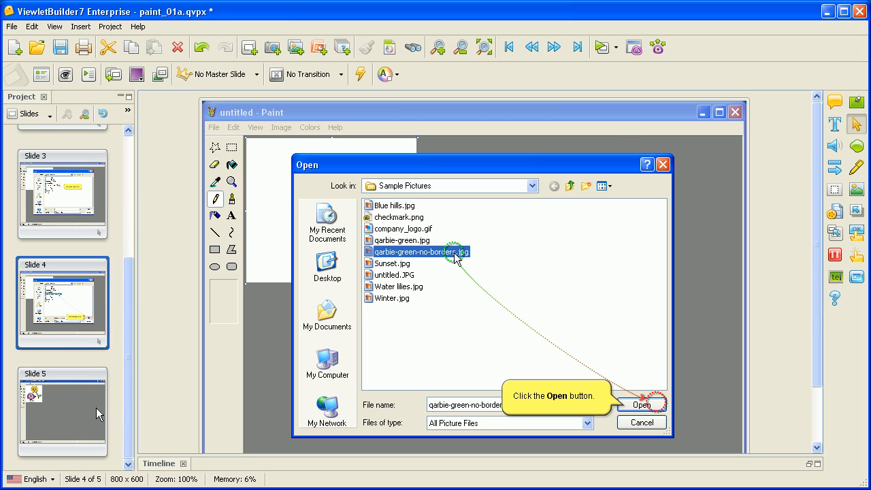
pyautogui.click(96, 409)
pyautogui.moveTo(128, 344); pyautogui.dragTo(91, 220)
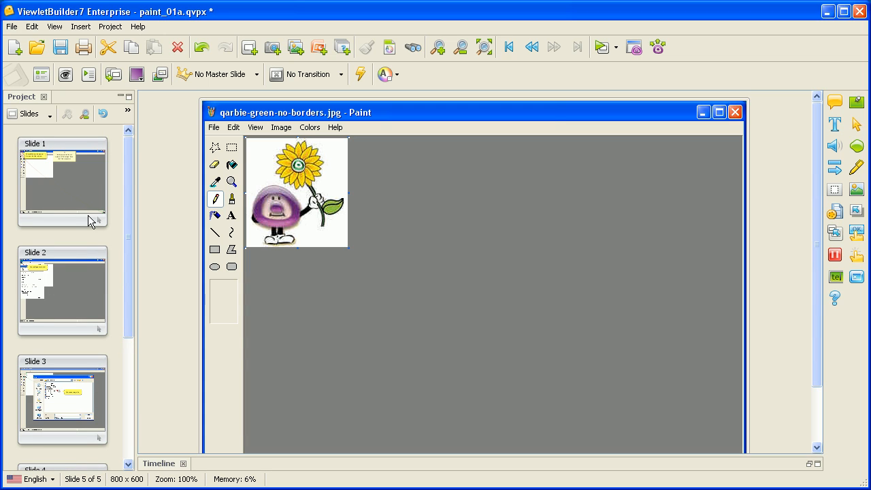
pyautogui.click(64, 186)
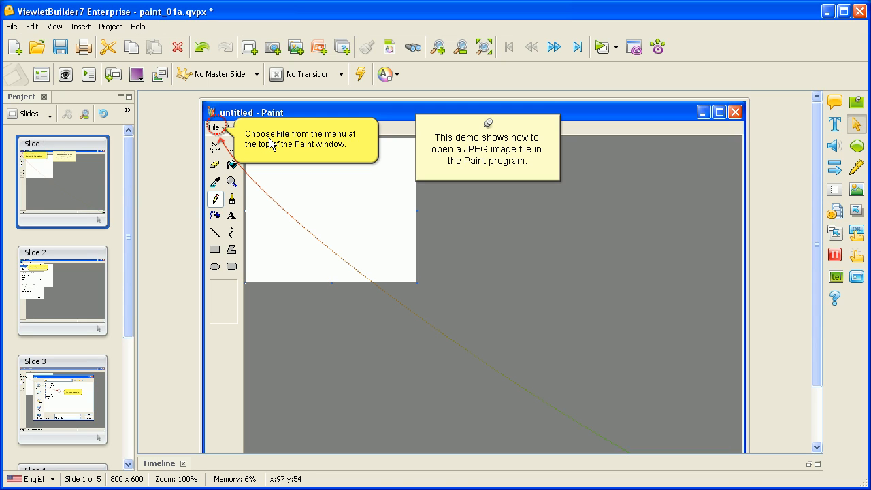
pyautogui.click(87, 294)
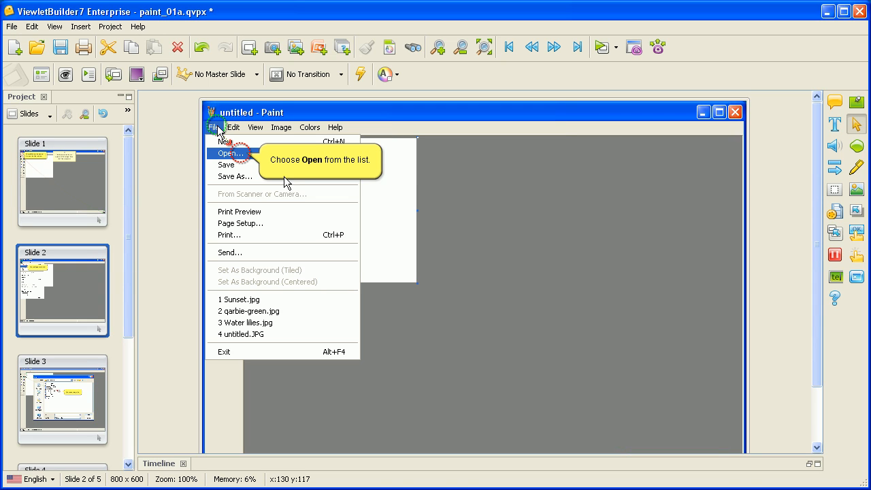
pyautogui.click(104, 364)
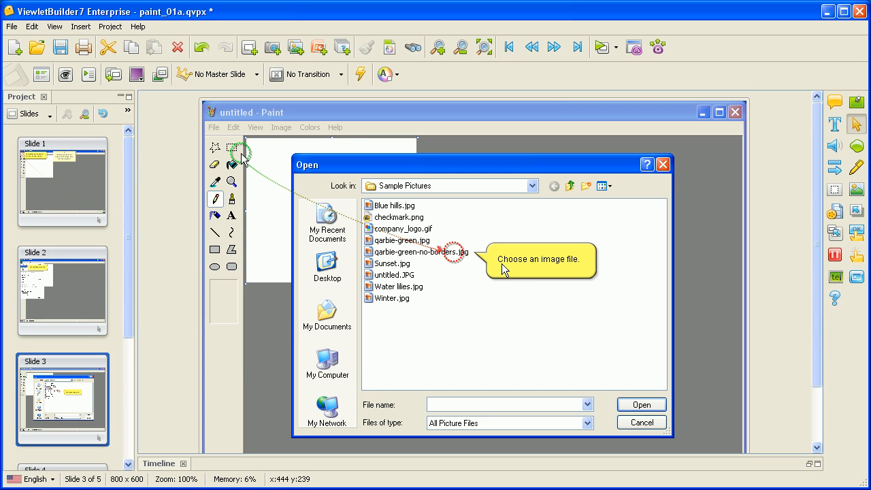
# Step: Replace all occurrences of "Choose" with "Select" on all slides, starting from slide 1, and check the balloons on slides 2 and 3
pyautogui.click(78, 186)
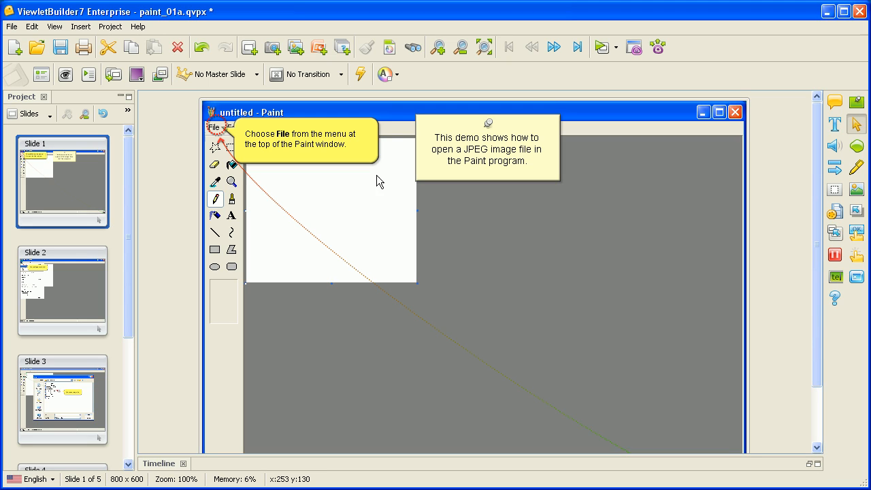
pyautogui.click(414, 47)
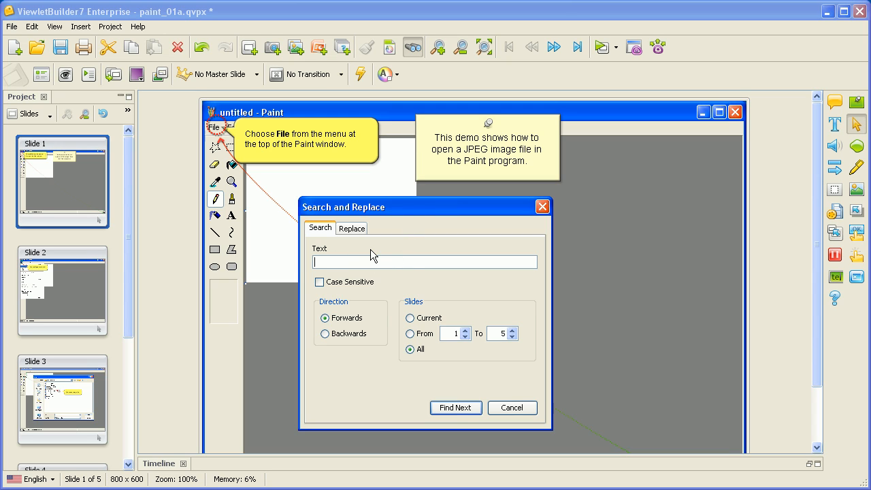
pyautogui.write('Choose')
pyautogui.click(358, 230)
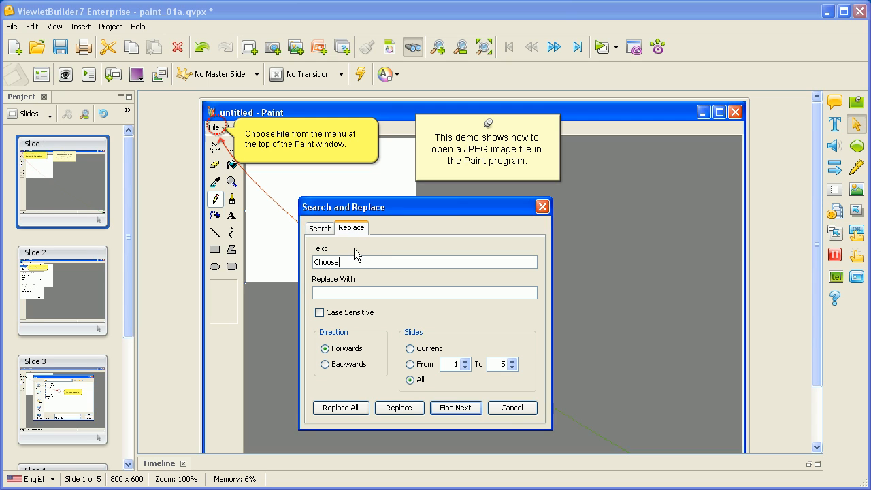
pyautogui.click(353, 293)
pyautogui.write('Select')
pyautogui.click(360, 409)
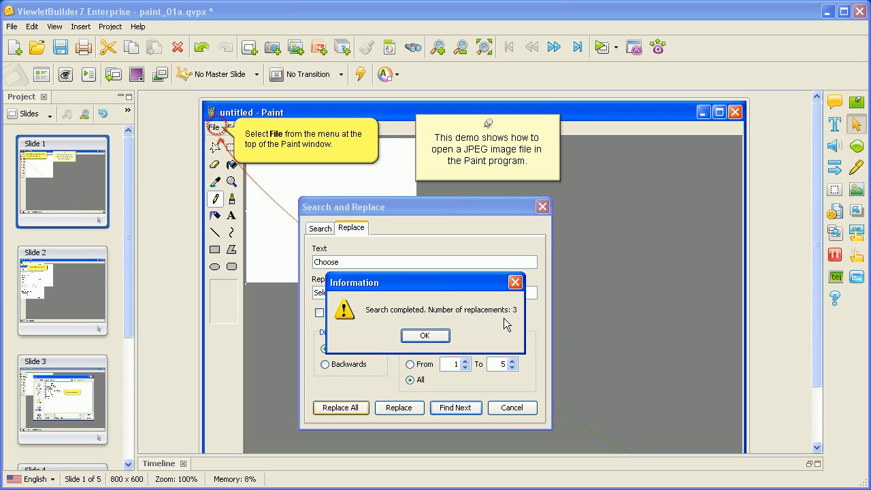
pyautogui.click(425, 336)
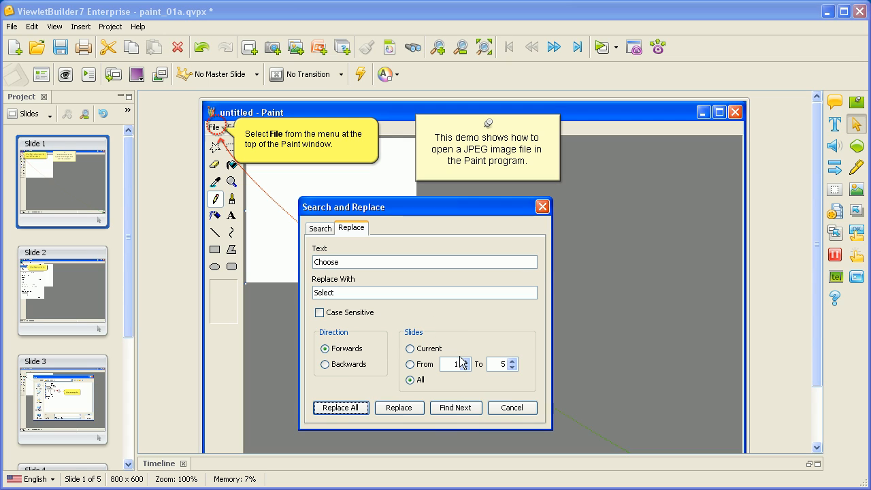
pyautogui.click(504, 408)
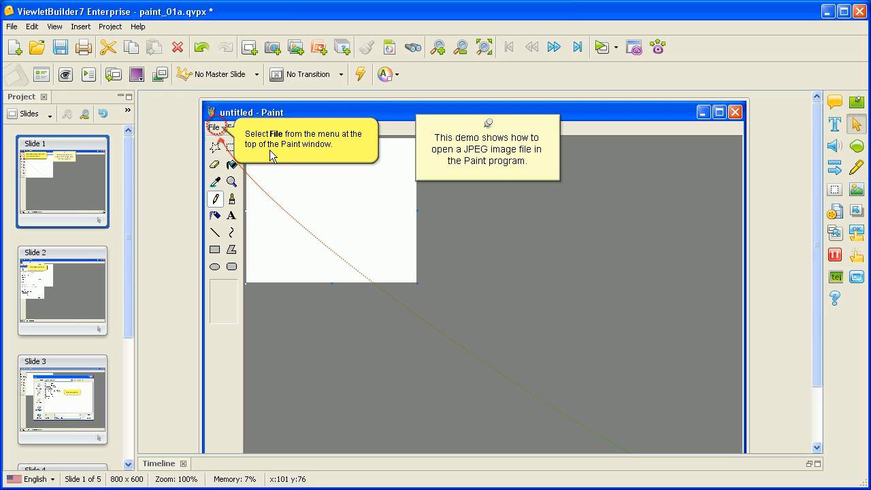
pyautogui.click(62, 286)
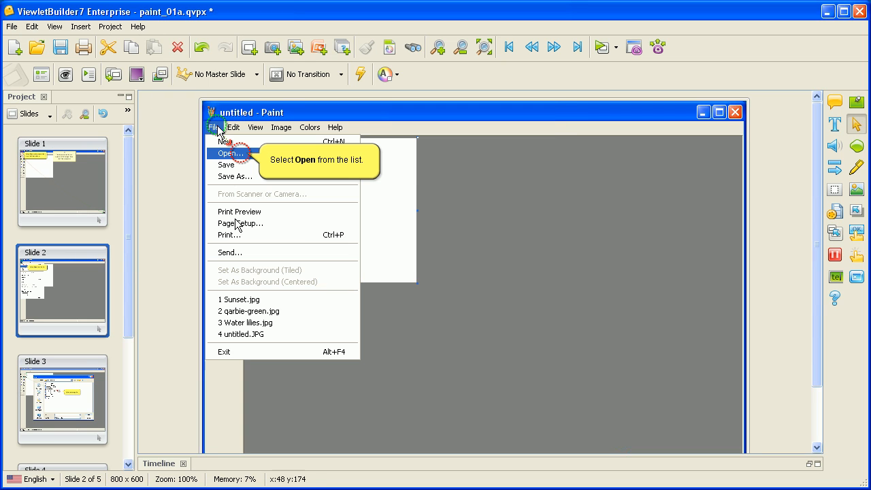
pyautogui.click(95, 380)
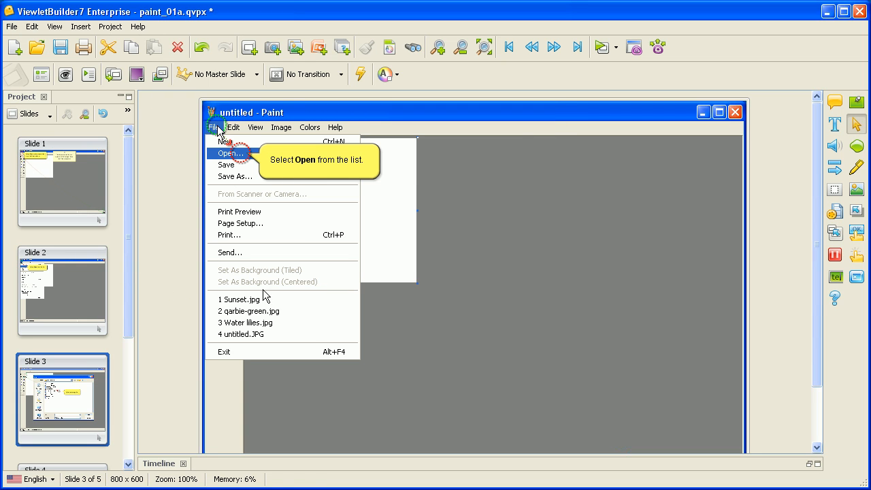